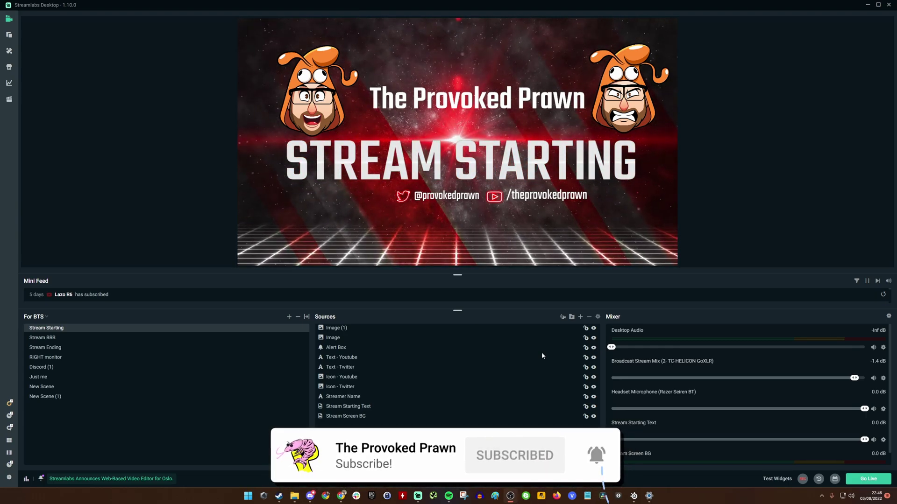
Step: Show the SteelSeries GG Sonar Mixer tab with Master, Game, Chat and Microphone channels
{"action": "left_click", "coordinate": [635, 496]}
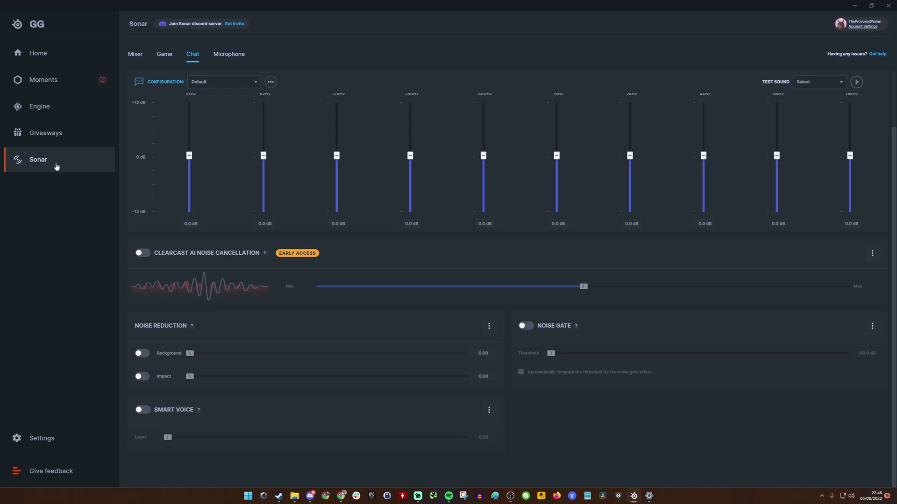
{"action": "left_click", "coordinate": [137, 55]}
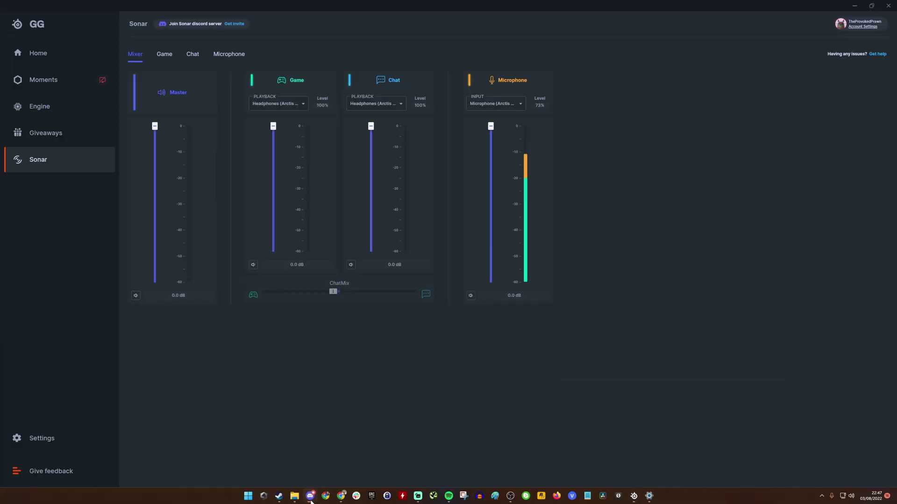
{"action": "key", "text": "alt+Tab"}
Step: In Discord's Voice & Video settings, keep SteelSeries Sonar - Microphone as the input device
{"action": "double_click", "coordinate": [472, 59]}
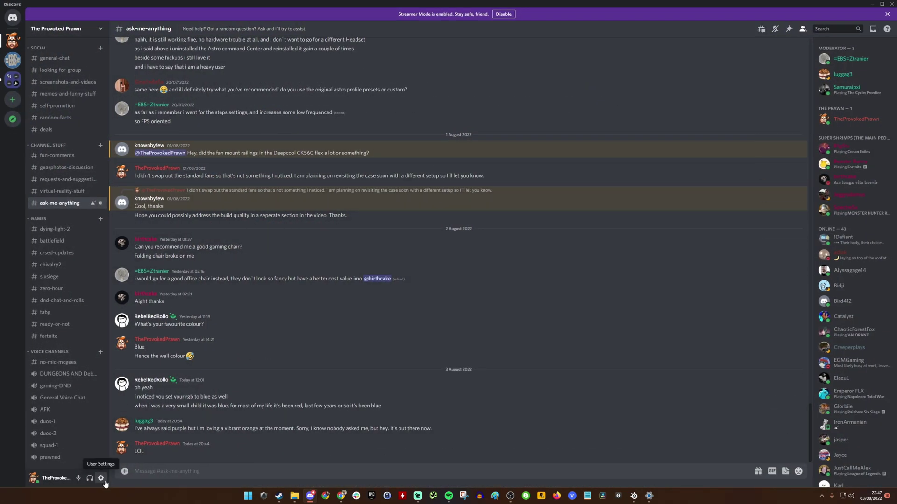
{"action": "left_click", "coordinate": [101, 478]}
{"action": "left_click", "coordinate": [297, 231]}
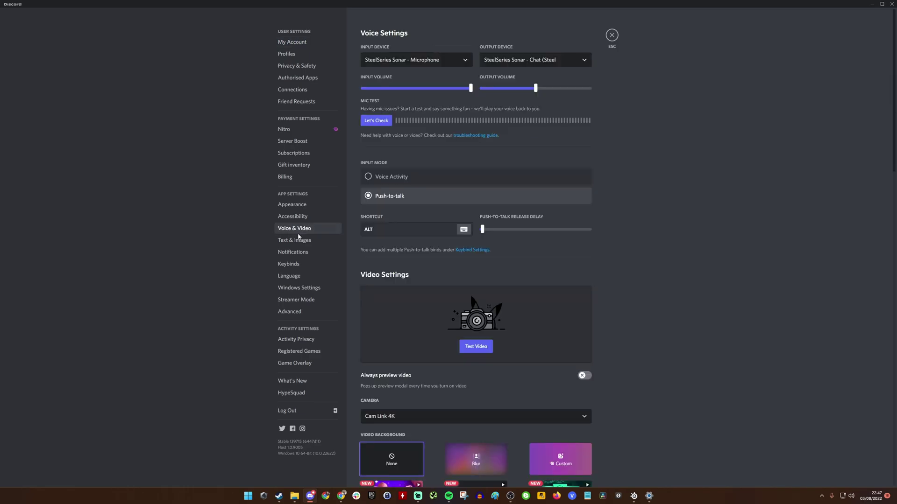
{"action": "left_click", "coordinate": [433, 66]}
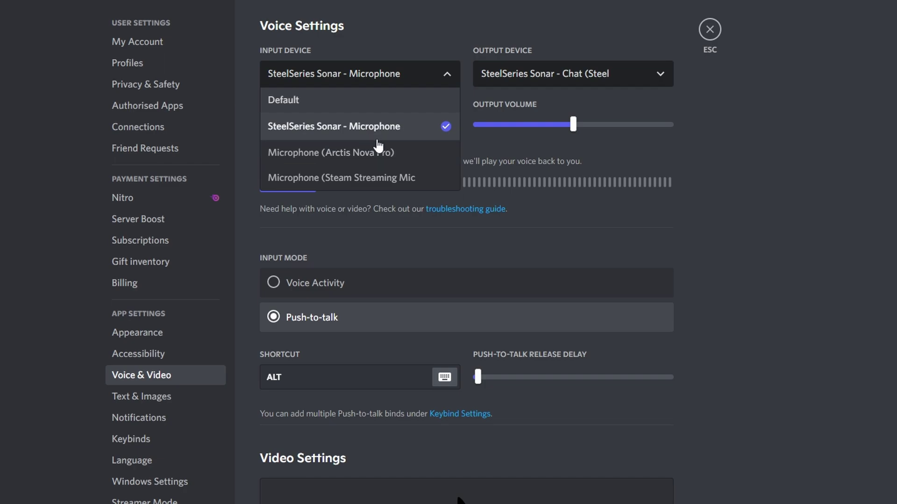
{"action": "left_click", "coordinate": [400, 15]}
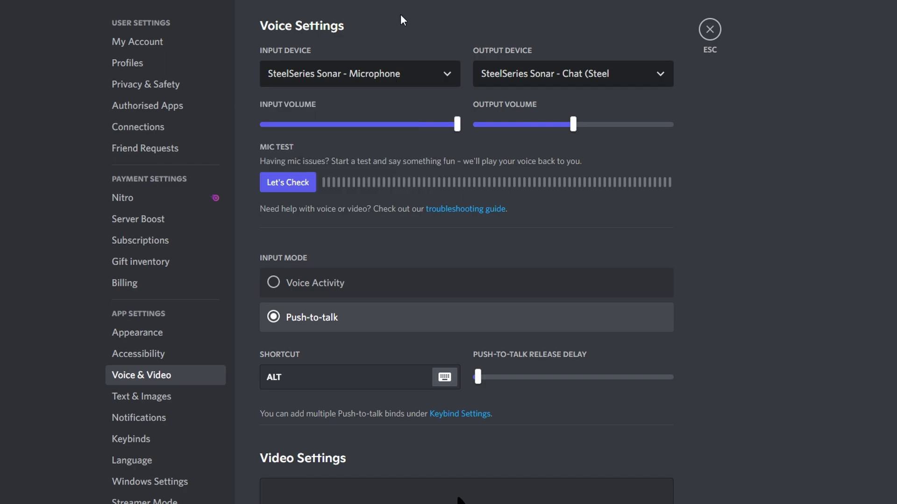
Step: Confirm the output device is SteelSeries Sonar - Chat, then close settings and minimise Discord
{"action": "left_click", "coordinate": [592, 78]}
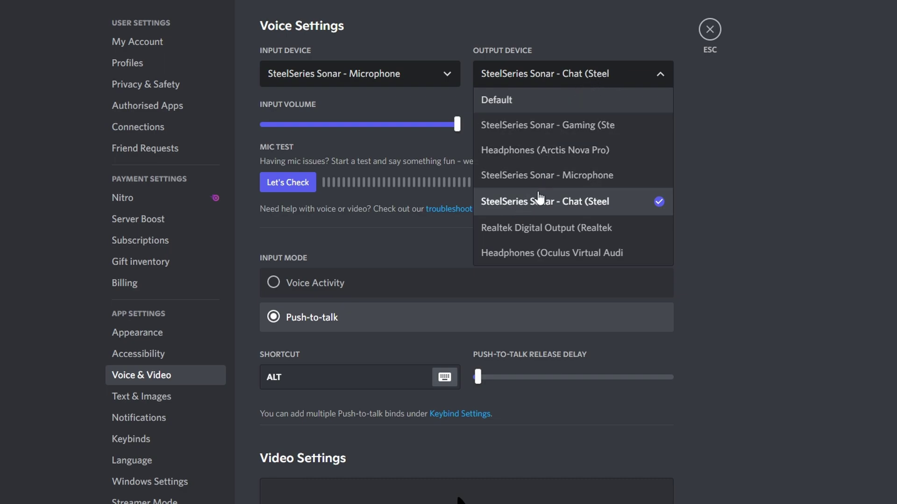
{"action": "left_click", "coordinate": [594, 209]}
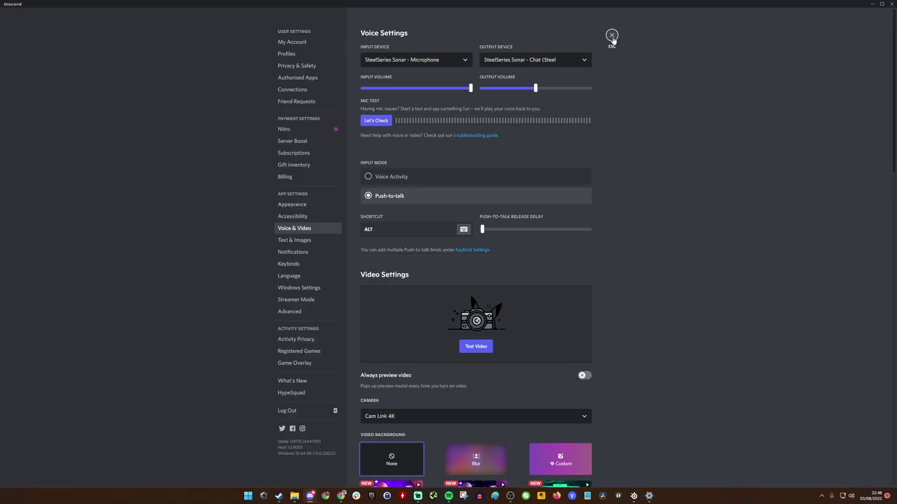
{"action": "left_click", "coordinate": [710, 29]}
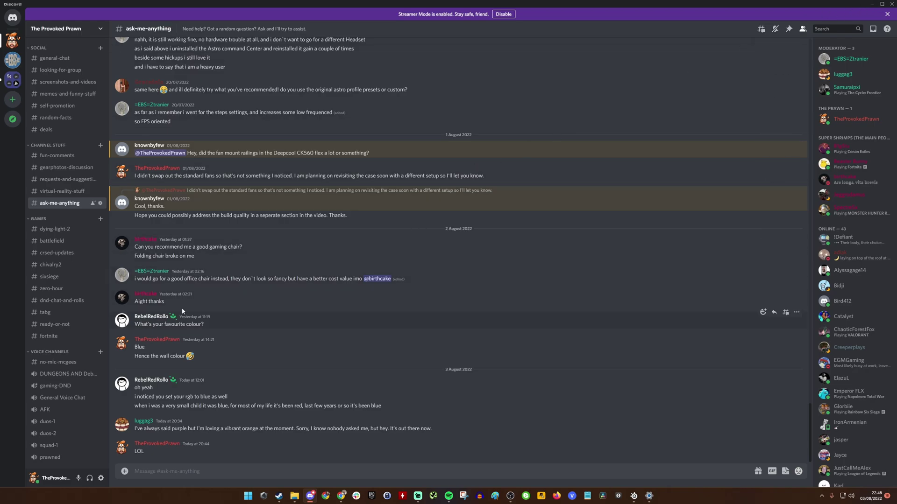
{"action": "left_click", "coordinate": [872, 4]}
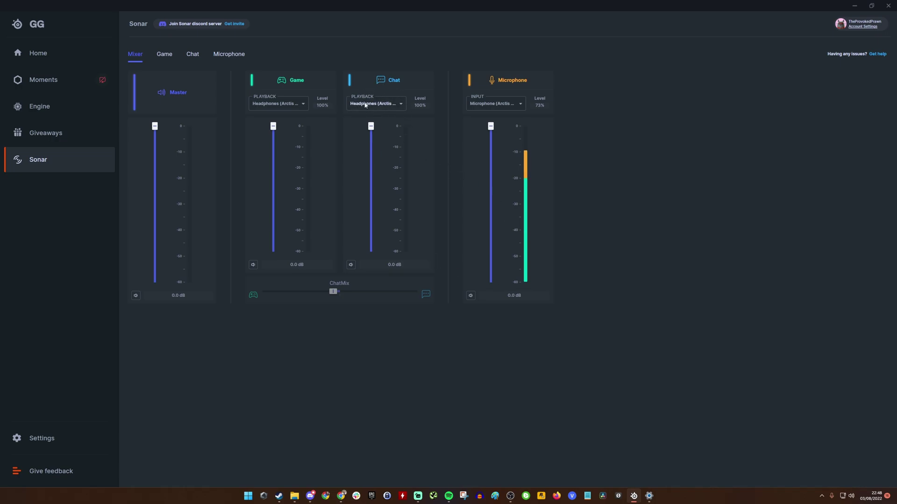
Step: Review the Sonar Game, Chat and Microphone channel settings, leaving the Default configuration presets
{"action": "left_click", "coordinate": [165, 56]}
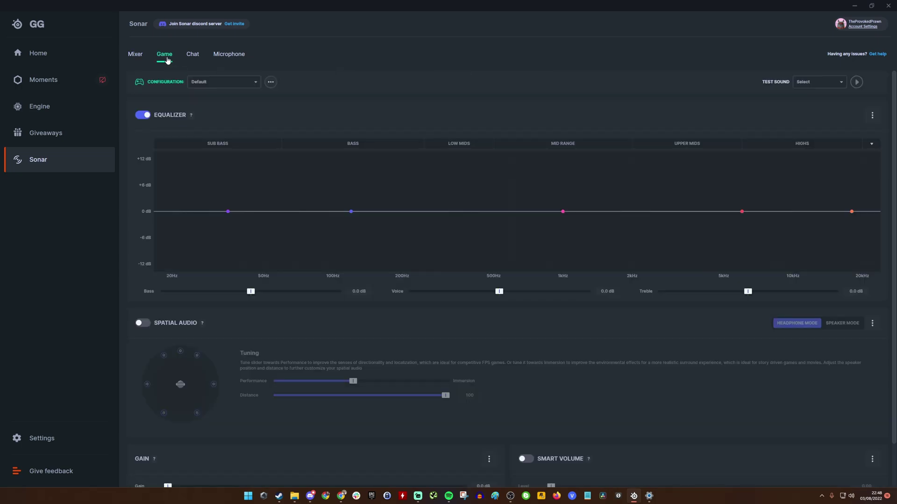
{"action": "left_click", "coordinate": [230, 84]}
{"action": "left_click", "coordinate": [228, 80]}
{"action": "left_click", "coordinate": [195, 57]}
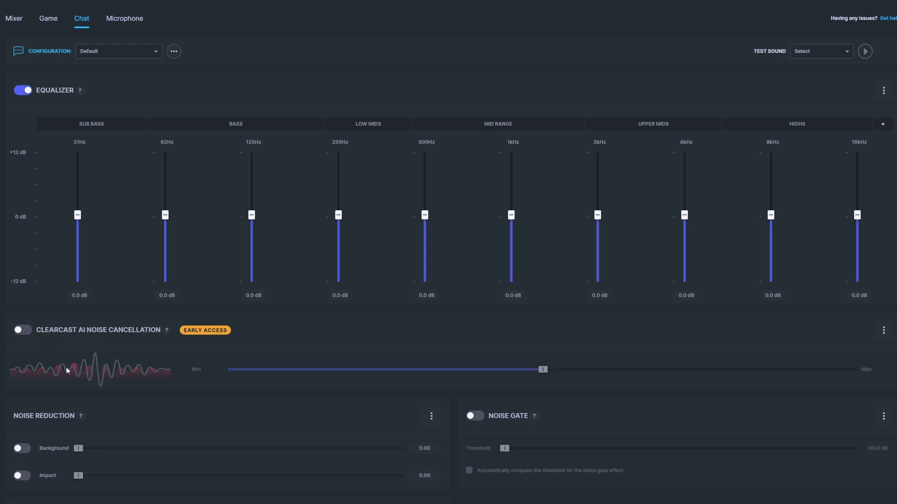
{"action": "left_click", "coordinate": [119, 52]}
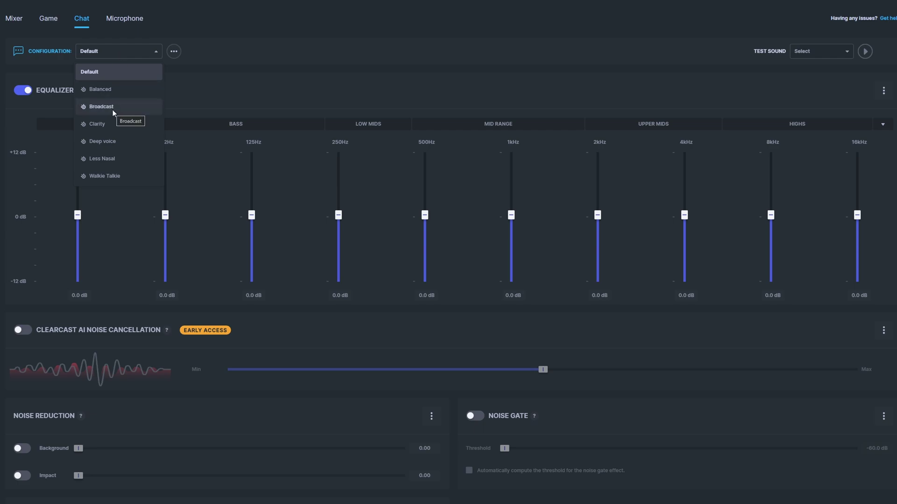
{"action": "left_click", "coordinate": [214, 86]}
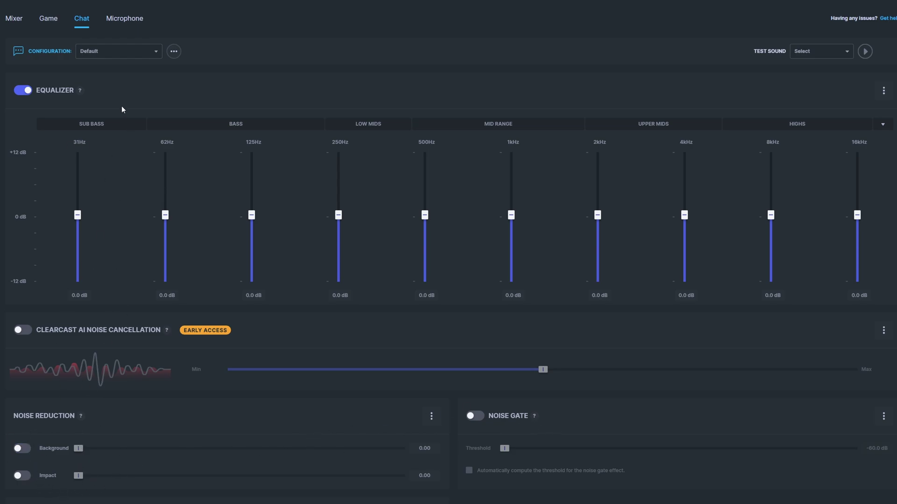
{"action": "left_click", "coordinate": [131, 23]}
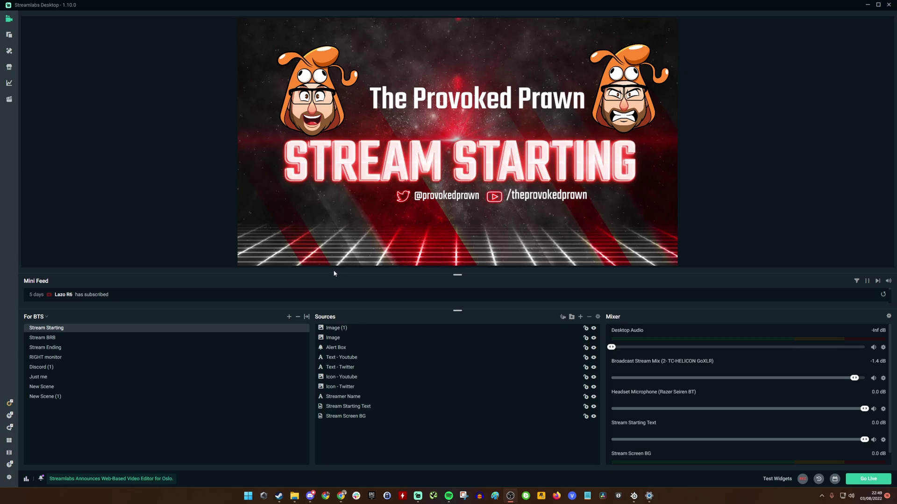
Step: Set Desktop Audio 1 to Sonar Gaming, Desktop Audio 2 to Sonar Chat, Mic/Aux 1 to Sonar Microphone
{"action": "left_click", "coordinate": [9, 479]}
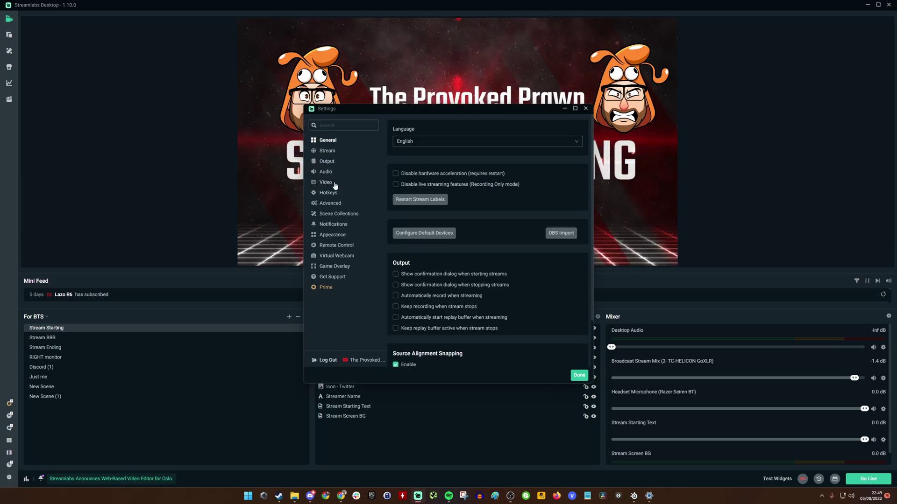
{"action": "left_click", "coordinate": [327, 173]}
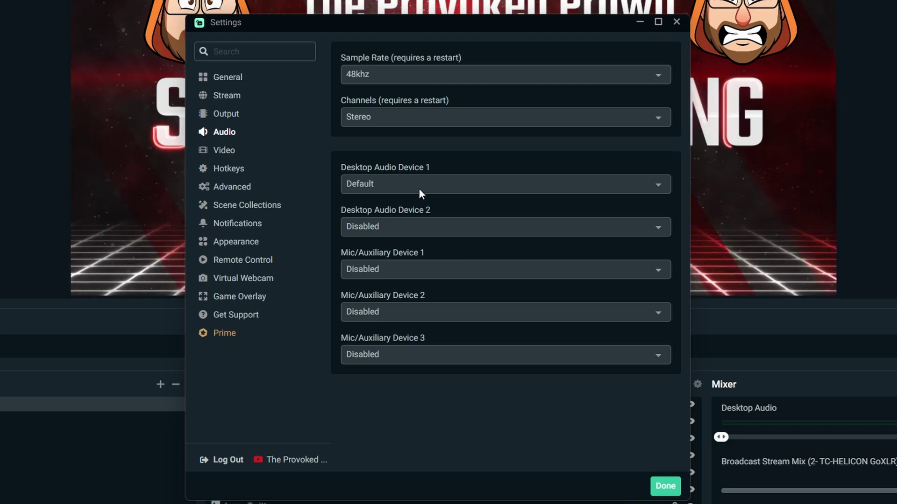
{"action": "left_click", "coordinate": [394, 185]}
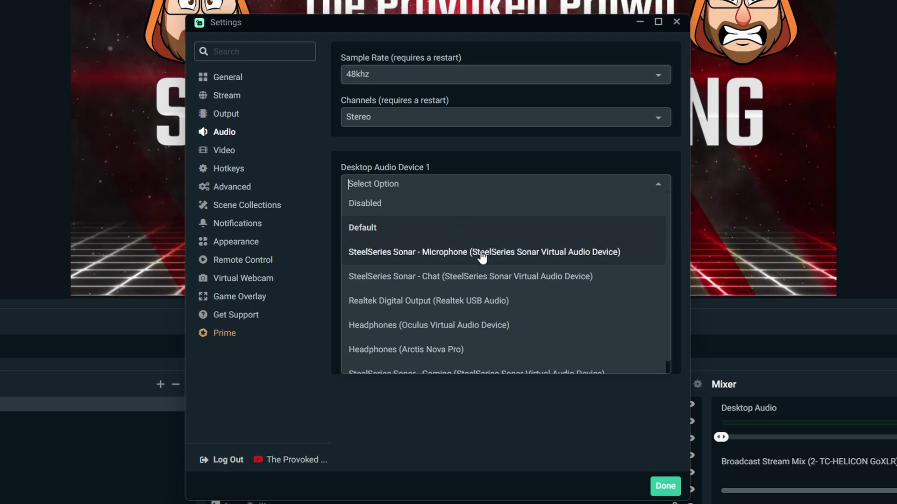
{"action": "scroll", "coordinate": [490, 299], "scroll_direction": "down", "scroll_amount": 1}
{"action": "left_click", "coordinate": [486, 363]}
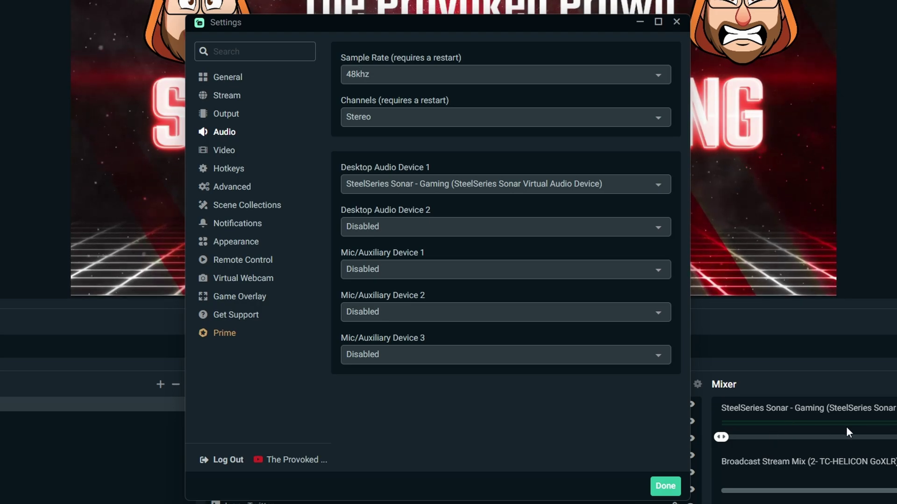
{"action": "left_click", "coordinate": [392, 227]}
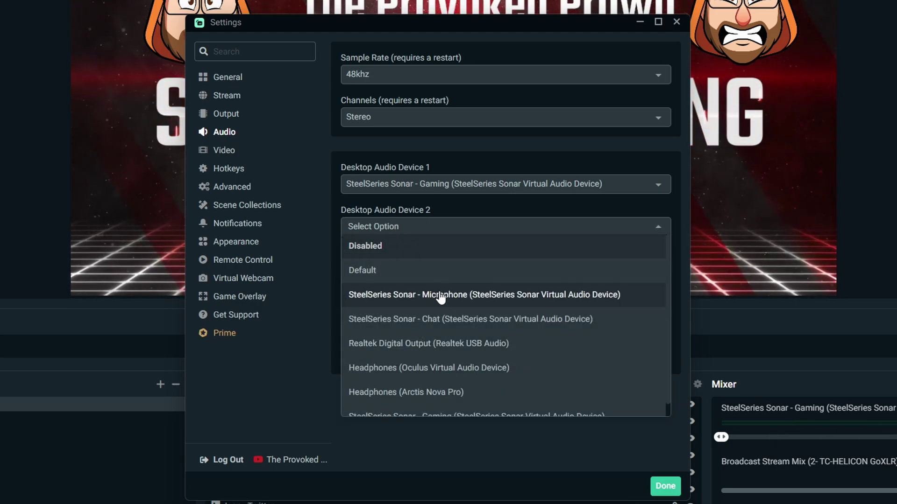
{"action": "left_click", "coordinate": [446, 322]}
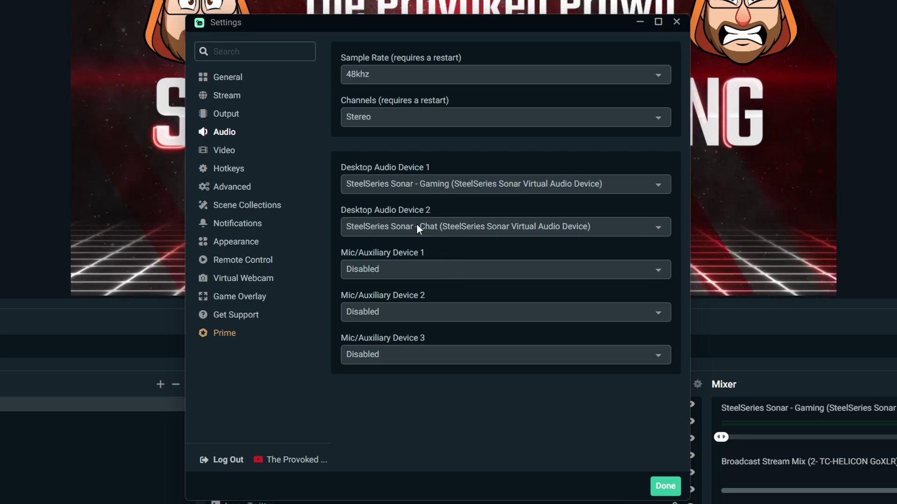
{"action": "left_click", "coordinate": [392, 271]}
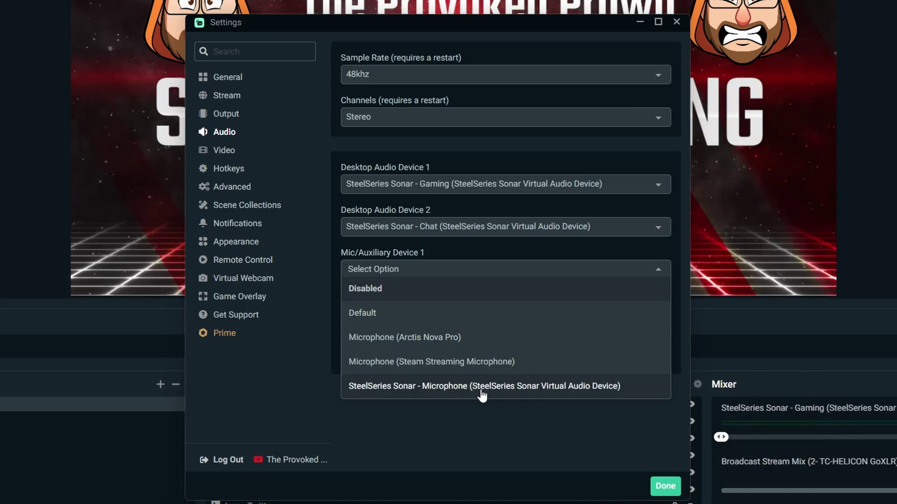
{"action": "left_click", "coordinate": [545, 387]}
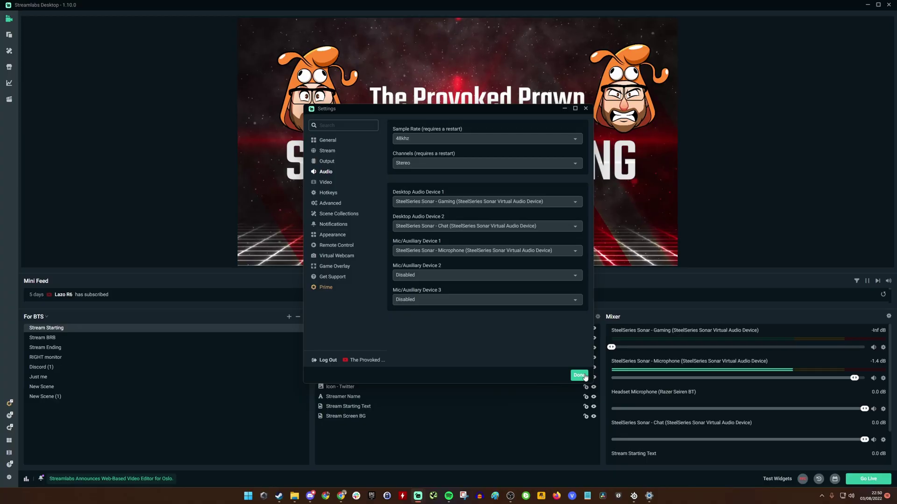
{"action": "left_click", "coordinate": [665, 485]}
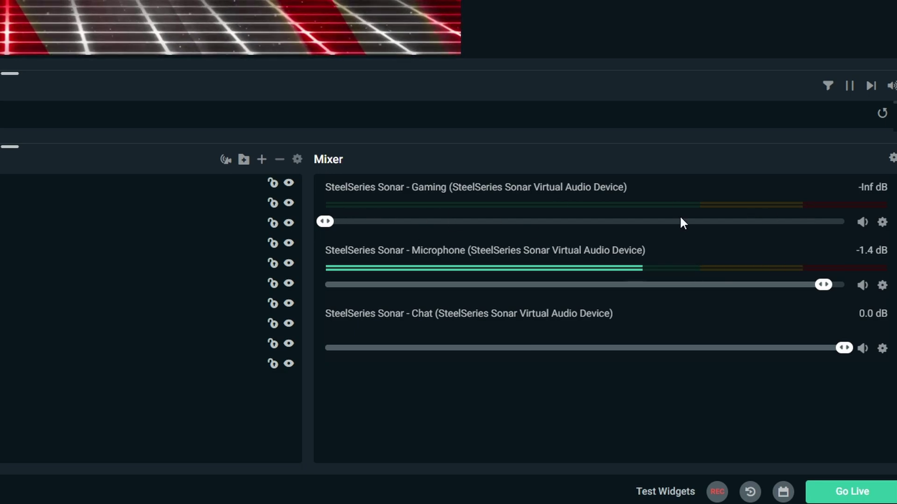
Step: Adjust the mixer faders so Sonar Microphone sits at -2.5 dB and Chat at -3.2 dB
{"action": "left_click_drag", "start_coordinate": [335, 224], "coordinate": [811, 256]}
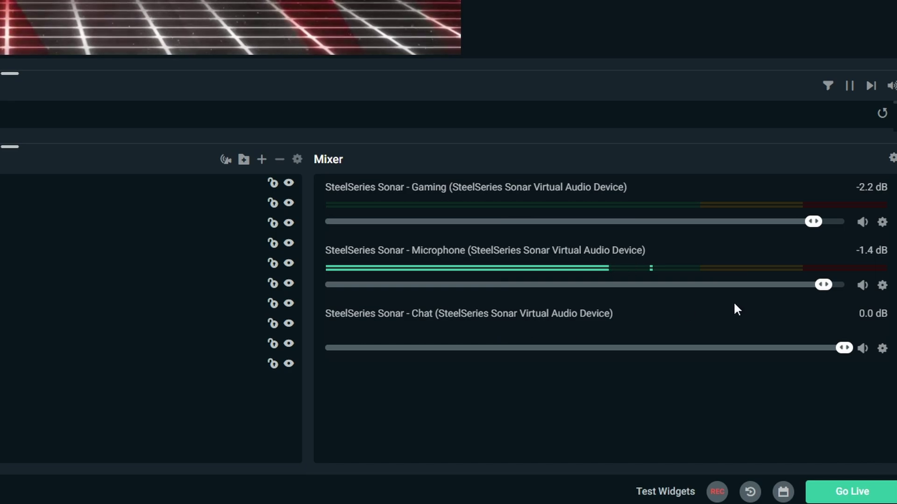
{"action": "mouse_move", "coordinate": [796, 284]}
{"action": "left_mouse_down"}
{"action": "mouse_move", "coordinate": [781, 285]}
{"action": "mouse_move", "coordinate": [807, 286]}
{"action": "left_mouse_up"}
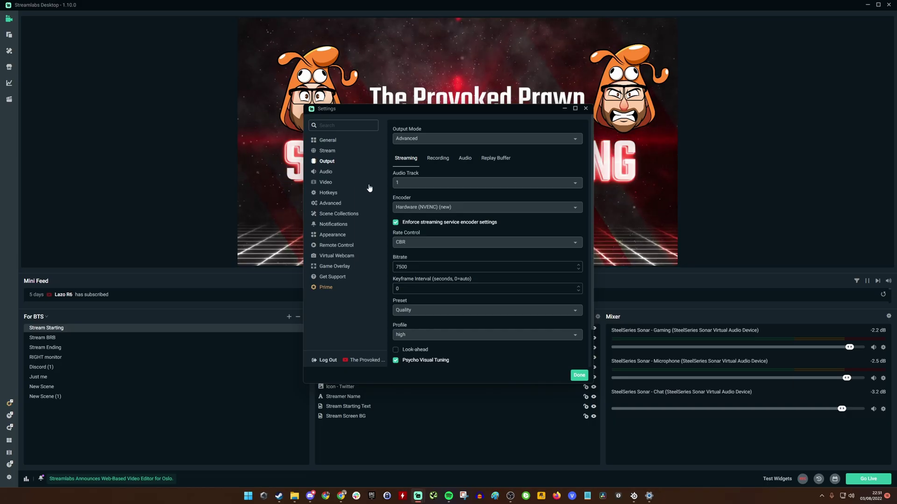
Step: Set the streaming output's Audio Track to 1 and close the settings
{"action": "left_click", "coordinate": [415, 184]}
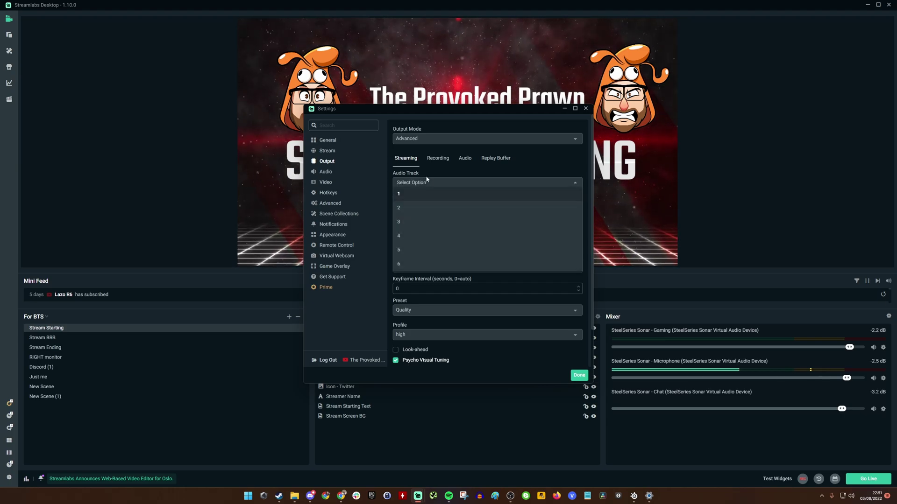
{"action": "left_click", "coordinate": [427, 194]}
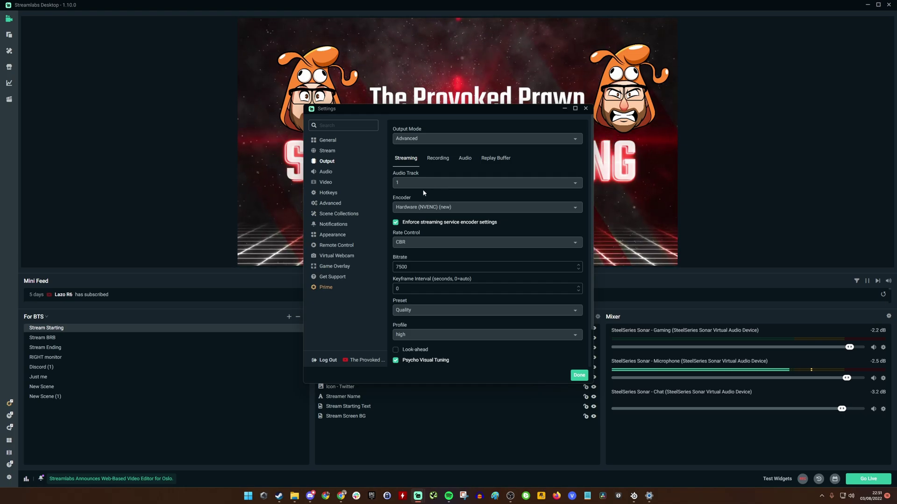
{"action": "left_click", "coordinate": [585, 109]}
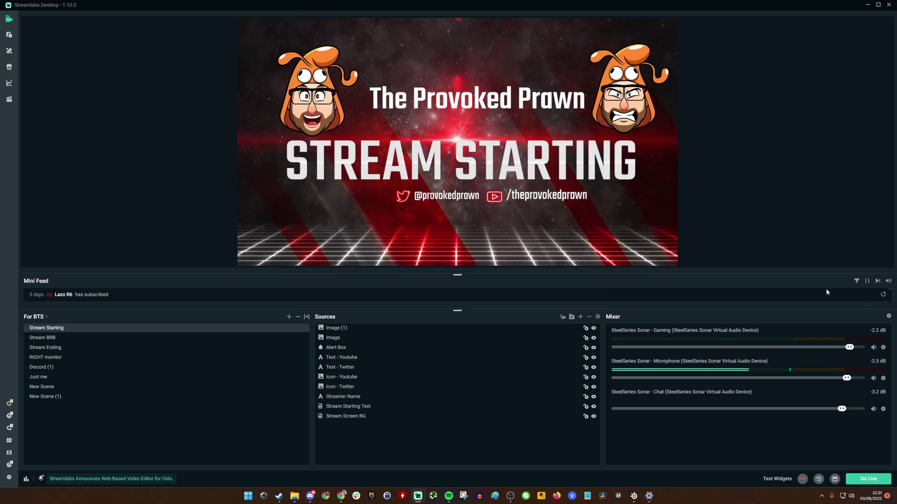
Step: Untick stream and recording track 1 for Headset Microphone, Stream Starting Text and Stream Screen BG
{"action": "left_click", "coordinate": [888, 317]}
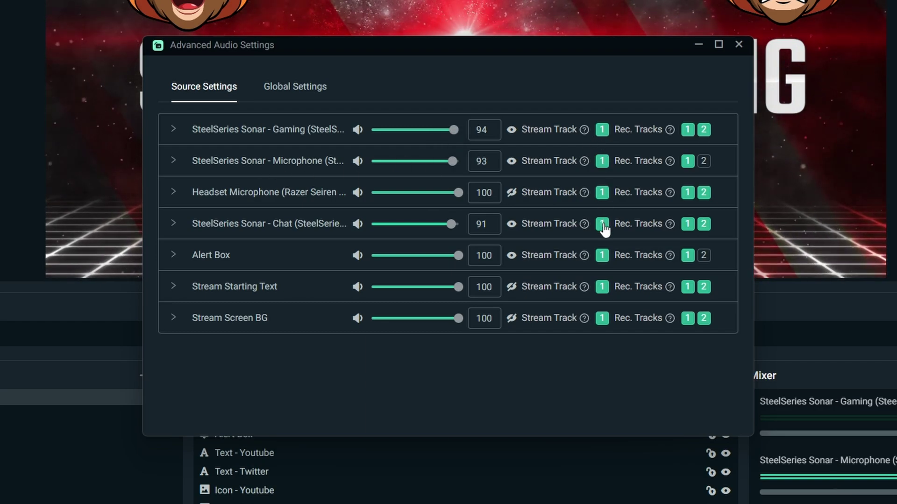
{"action": "left_click", "coordinate": [602, 193]}
{"action": "left_click", "coordinate": [602, 286]}
{"action": "left_click", "coordinate": [602, 318]}
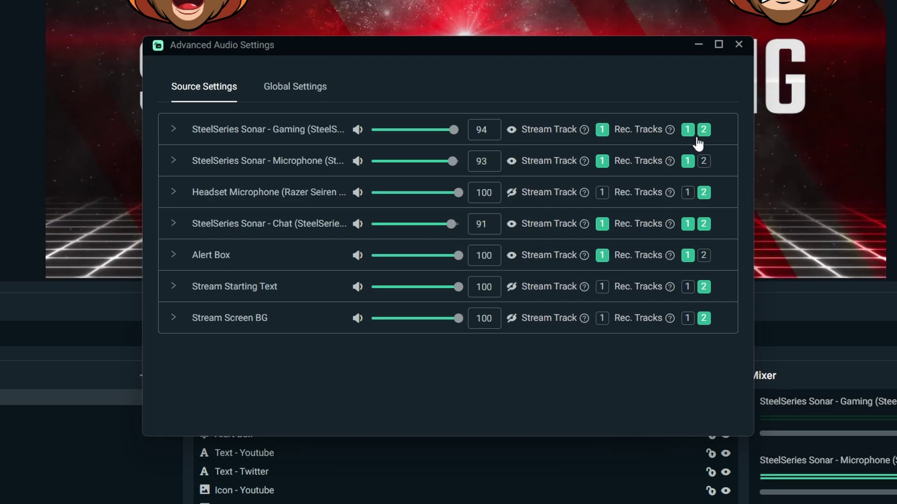
{"action": "left_click", "coordinate": [738, 44]}
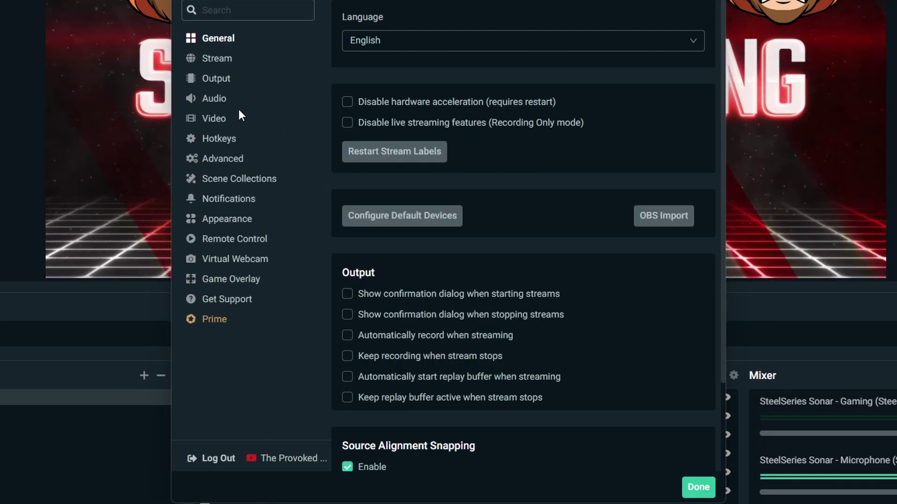
Step: Enable recording audio tracks 3 and 4 under Output > Recording and save the settings
{"action": "left_click", "coordinate": [220, 84]}
{"action": "left_click", "coordinate": [428, 77]}
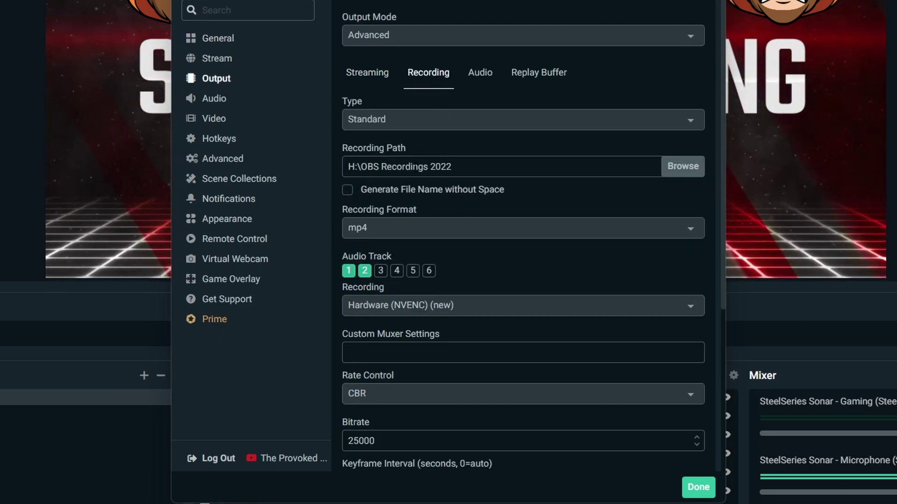
{"action": "left_click", "coordinate": [380, 271]}
{"action": "left_click", "coordinate": [396, 271]}
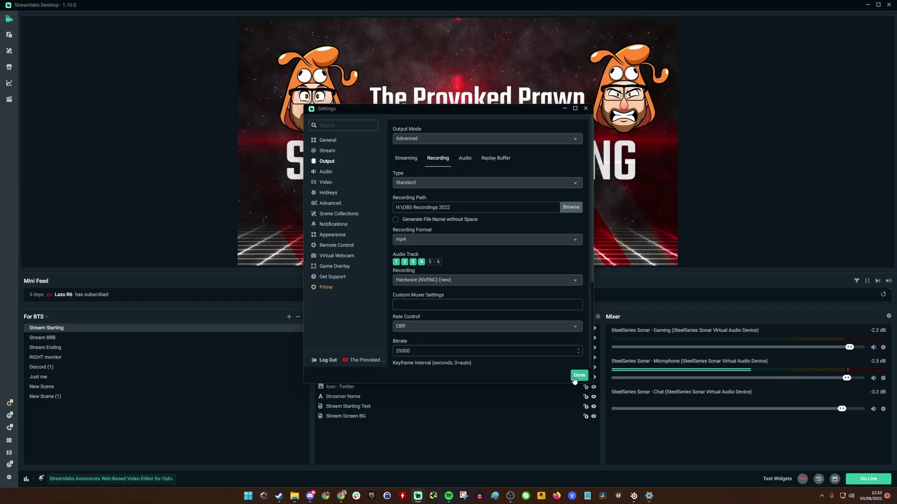
{"action": "left_click", "coordinate": [577, 377]}
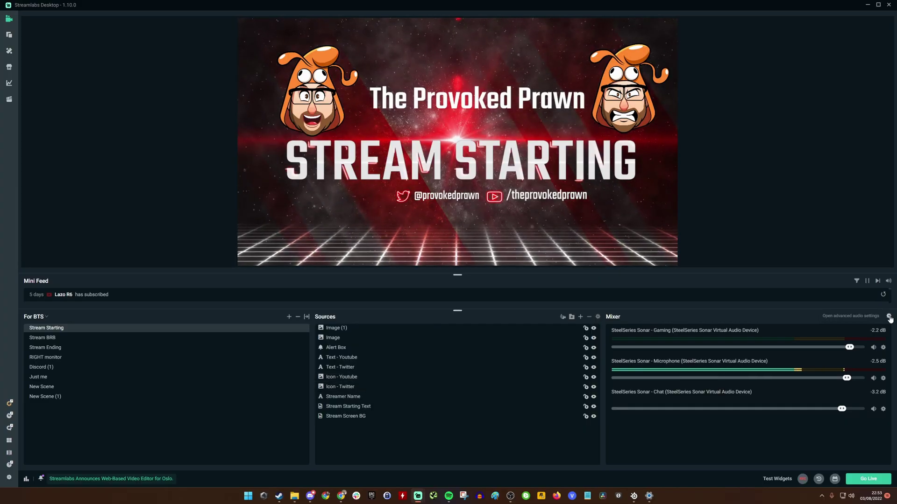
{"action": "left_click", "coordinate": [888, 316]}
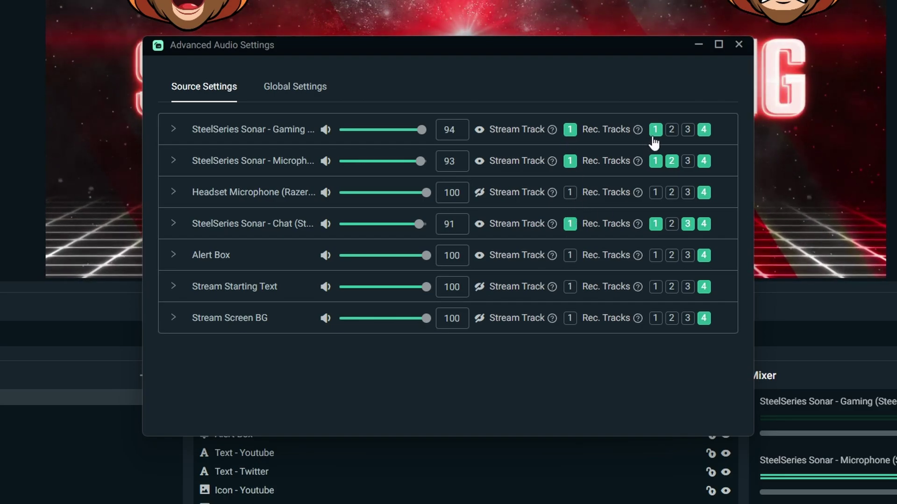
Step: Clear track 4 and stray recording tracks from all sources, adding Gaming to 2 and Microphone to 3
{"action": "left_click", "coordinate": [671, 161]}
{"action": "left_click", "coordinate": [703, 129]}
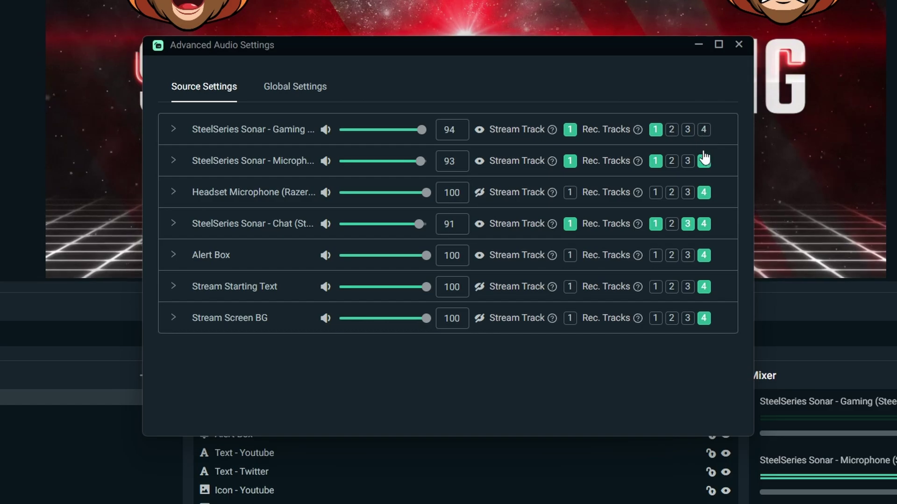
{"action": "left_click", "coordinate": [705, 190]}
{"action": "left_click", "coordinate": [703, 160]}
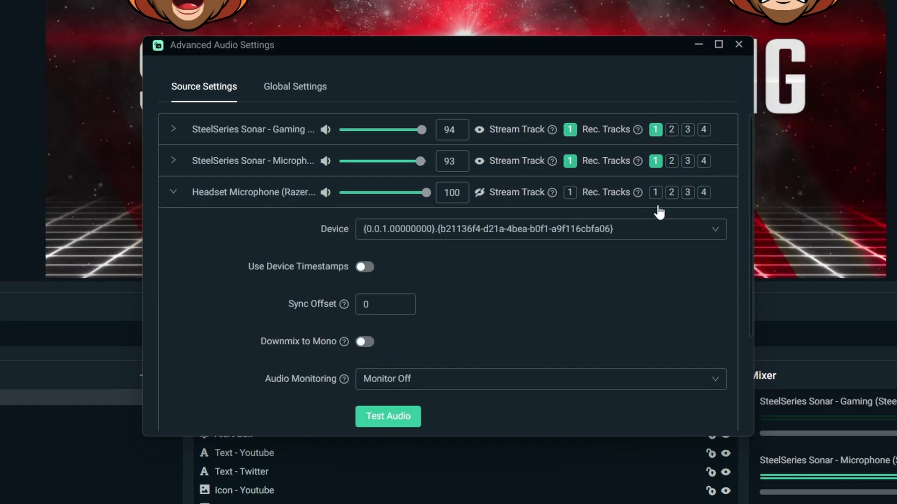
{"action": "left_click", "coordinate": [722, 201]}
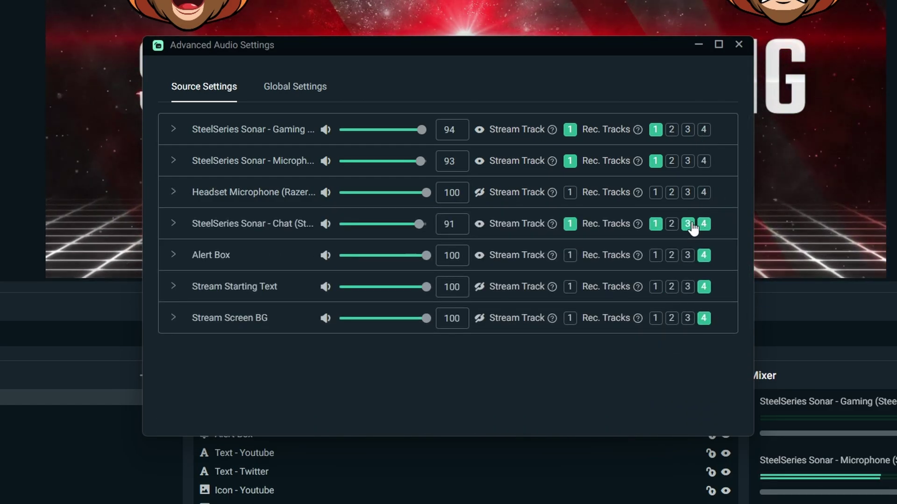
{"action": "left_click", "coordinate": [703, 224]}
{"action": "left_click", "coordinate": [703, 255]}
{"action": "left_click", "coordinate": [704, 286]}
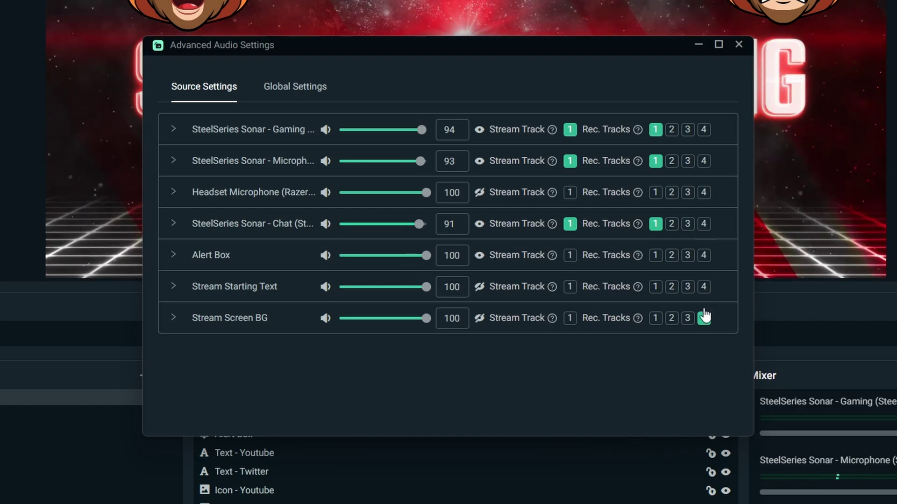
{"action": "left_click", "coordinate": [672, 130]}
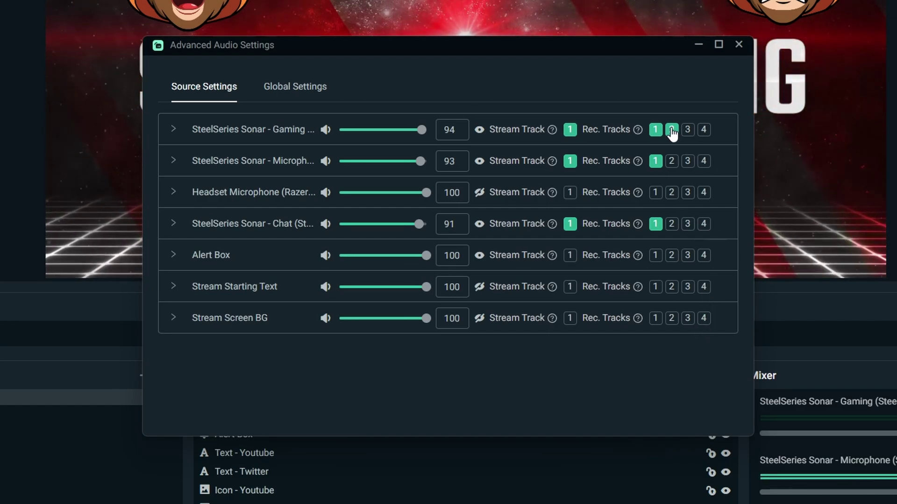
{"action": "left_click", "coordinate": [687, 161]}
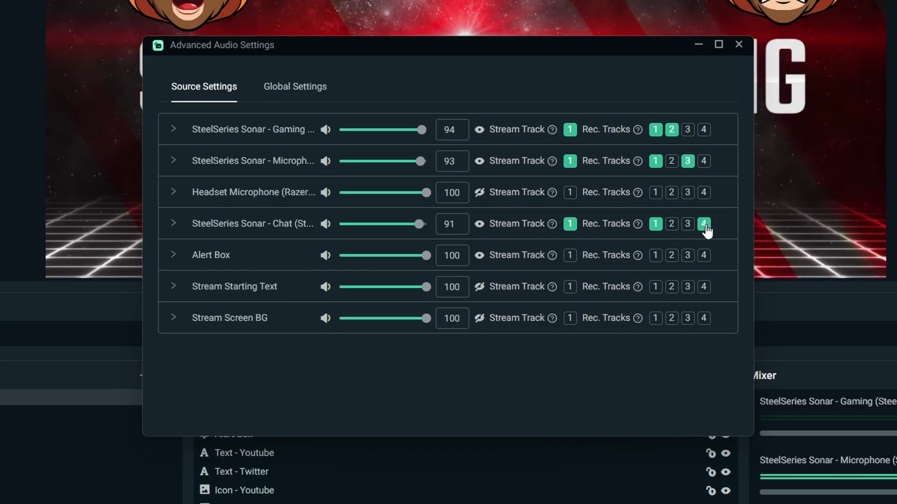
Step: Close the Advanced Audio Settings window with Sonar Chat on recording track 4
{"action": "left_click", "coordinate": [738, 44]}
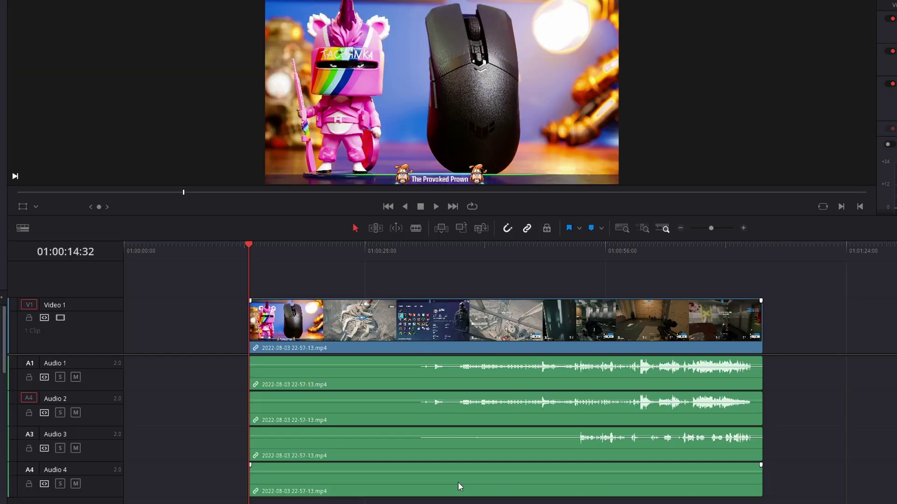
Step: Select the linked video and four audio clips and scrub ahead to about 01:00:39
{"action": "left_click", "coordinate": [457, 388]}
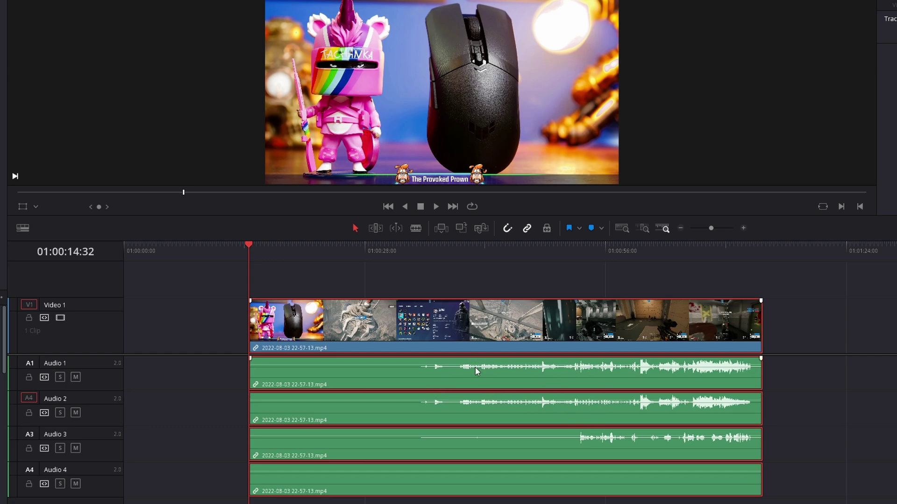
{"action": "left_click_drag", "start_coordinate": [248, 245], "coordinate": [556, 271]}
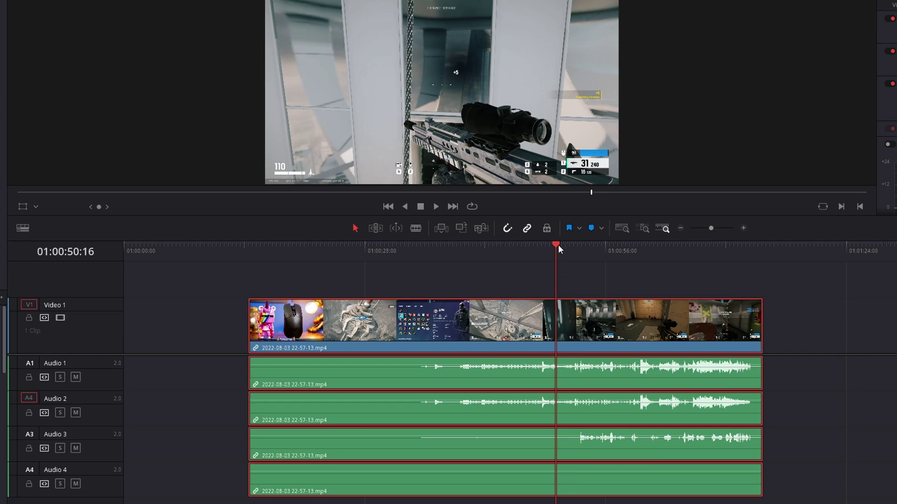
Step: Turn the Audio 1 clip volume fully down and adjust Audio 3's level around 01:00:53
{"action": "left_click_drag", "start_coordinate": [558, 245], "coordinate": [577, 243]}
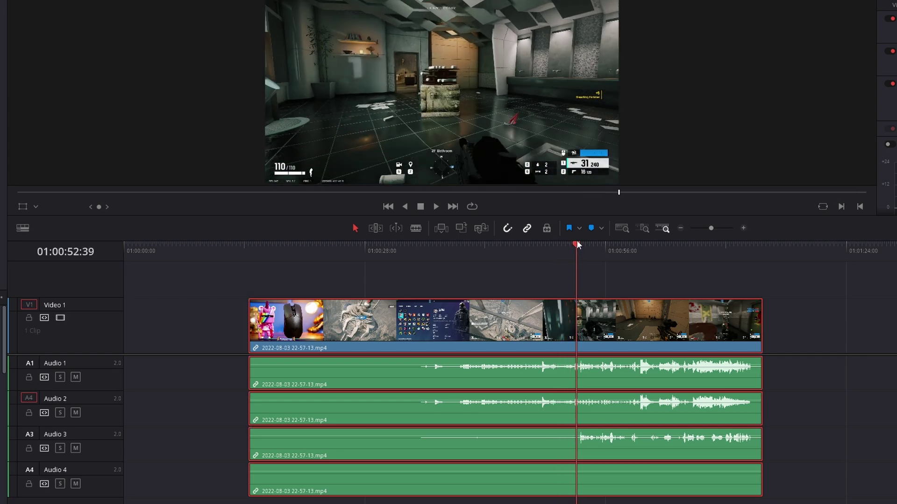
{"action": "left_click_drag", "start_coordinate": [556, 366], "coordinate": [563, 410]}
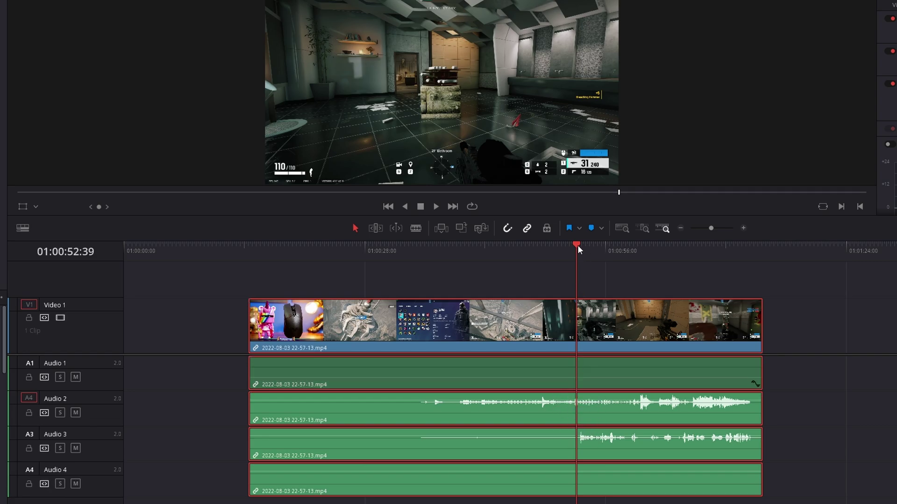
{"action": "left_click_drag", "start_coordinate": [576, 244], "coordinate": [591, 243]}
{"action": "left_click_drag", "start_coordinate": [606, 432], "coordinate": [607, 464]}
Step: At about 01:01:00, drop the Audio 2 clip to -100 dB and select the Audio 3 clip
{"action": "left_click_drag", "start_coordinate": [595, 243], "coordinate": [635, 243]}
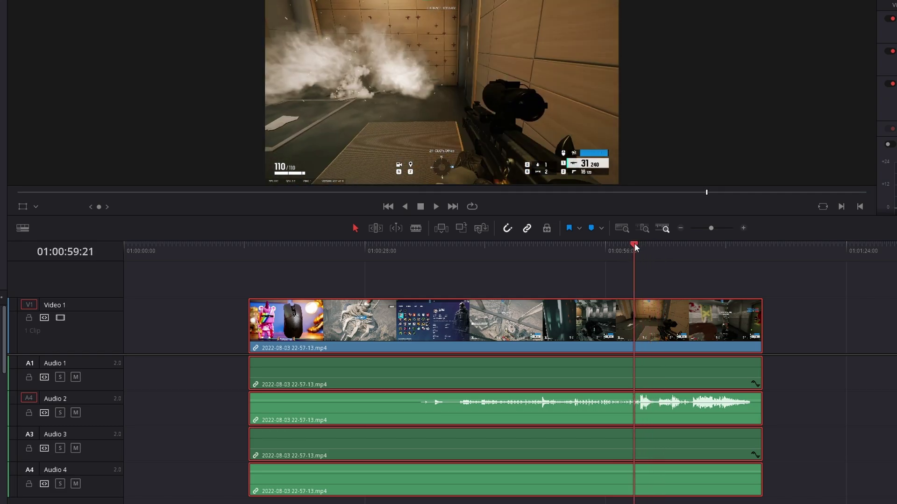
{"action": "left_click_drag", "start_coordinate": [600, 397], "coordinate": [599, 418]}
{"action": "left_click", "coordinate": [599, 440]}
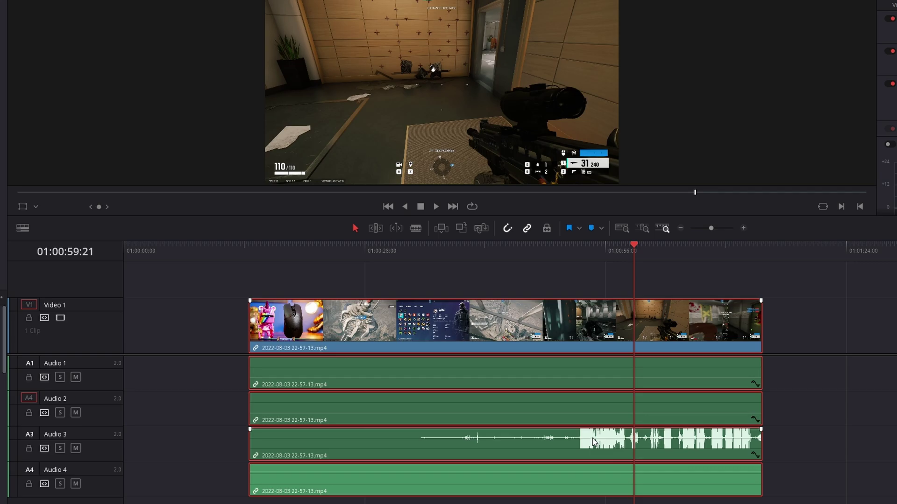